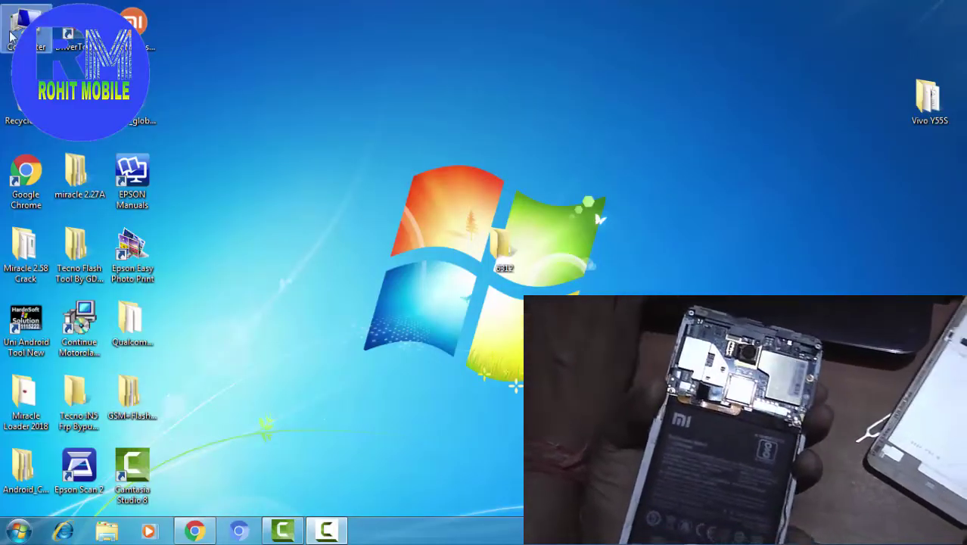
Open Device Manager from the computer's system properties and expand Ports (COM & LPT) to check the phone's port connection.
right_click(11, 31)
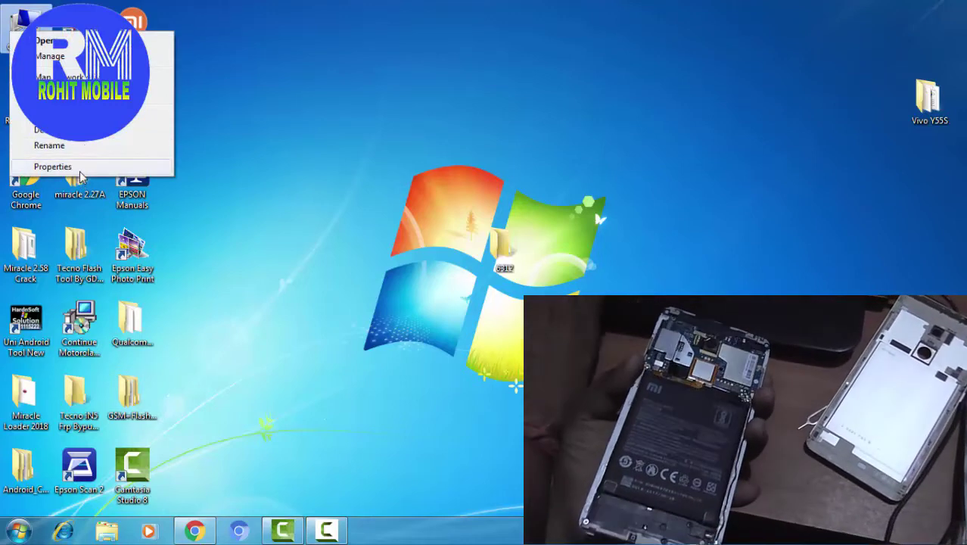
left_click(84, 169)
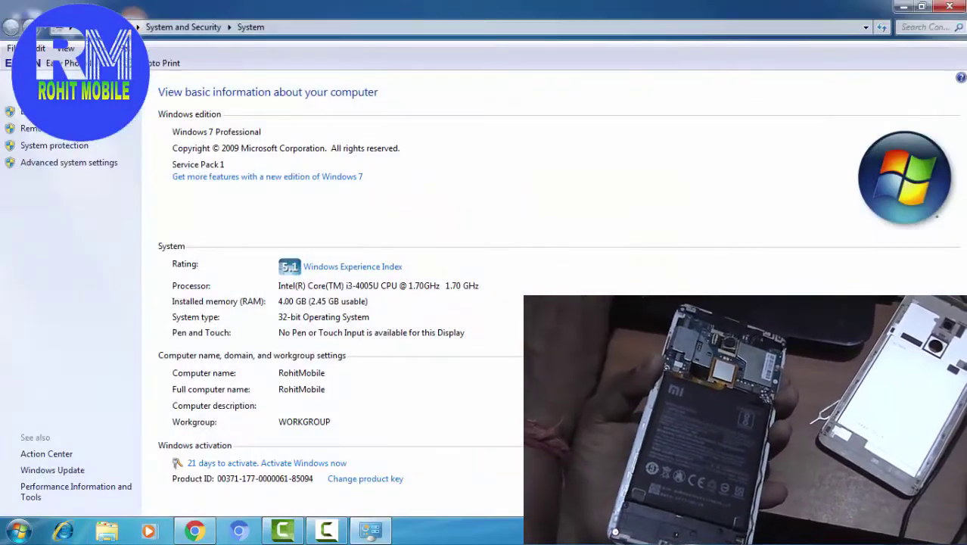
left_click(45, 112)
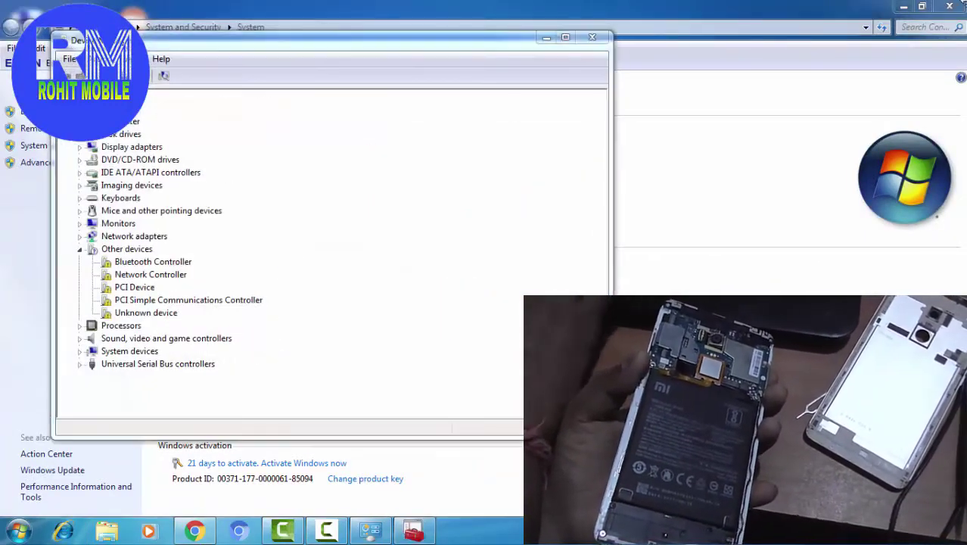
left_click(951, 7)
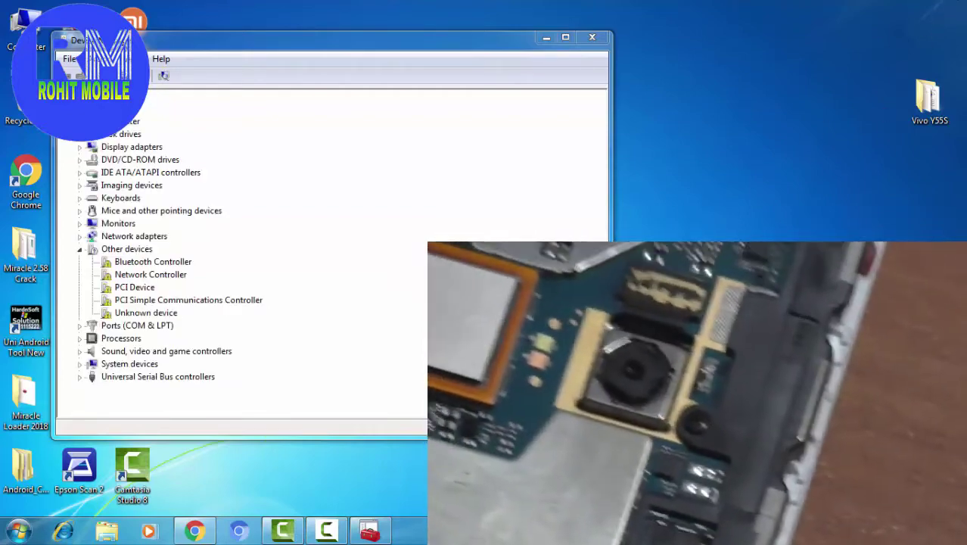
double_click(155, 325)
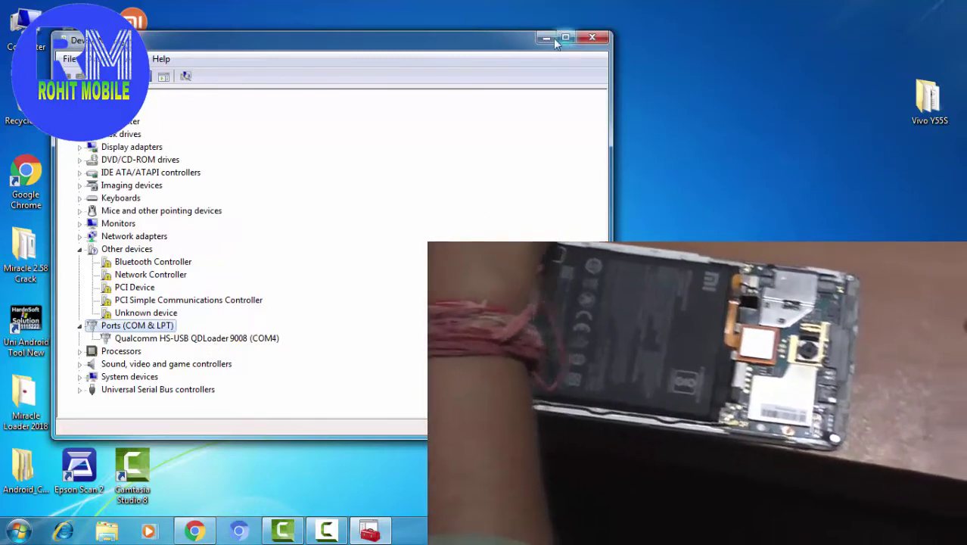
left_click(546, 38)
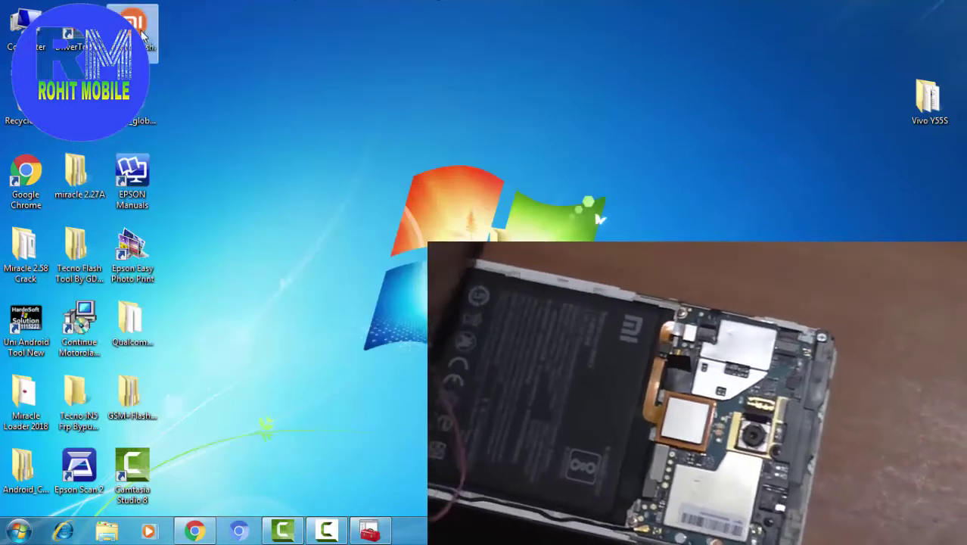
Launch MiFlash and move its window aside to uncover the desktop icons.
right_click(142, 44)
left_click(161, 56)
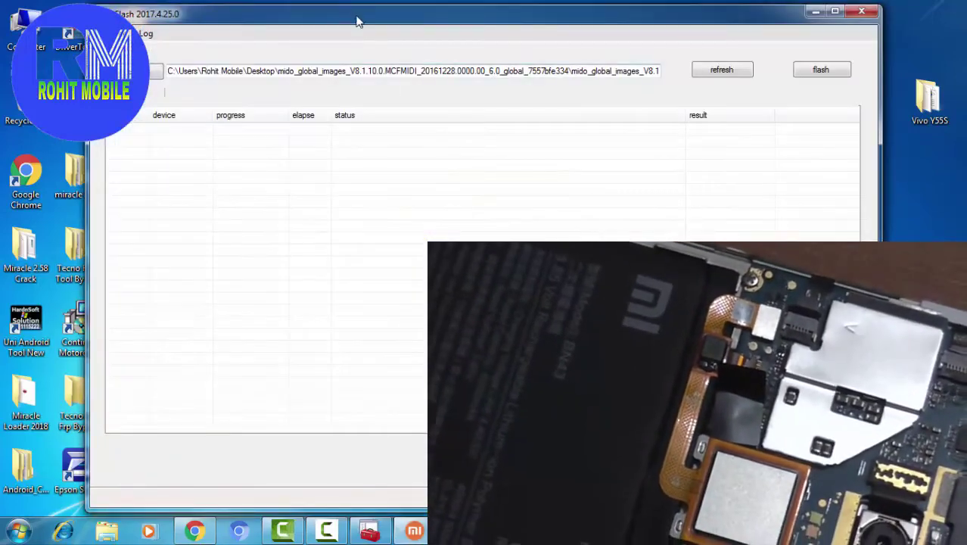
left_click_drag(354, 16, 479, 21)
Examine the contents of the mido_global_images firmware folder on the desktop and its subfolder, and close the folder window.
double_click(133, 122)
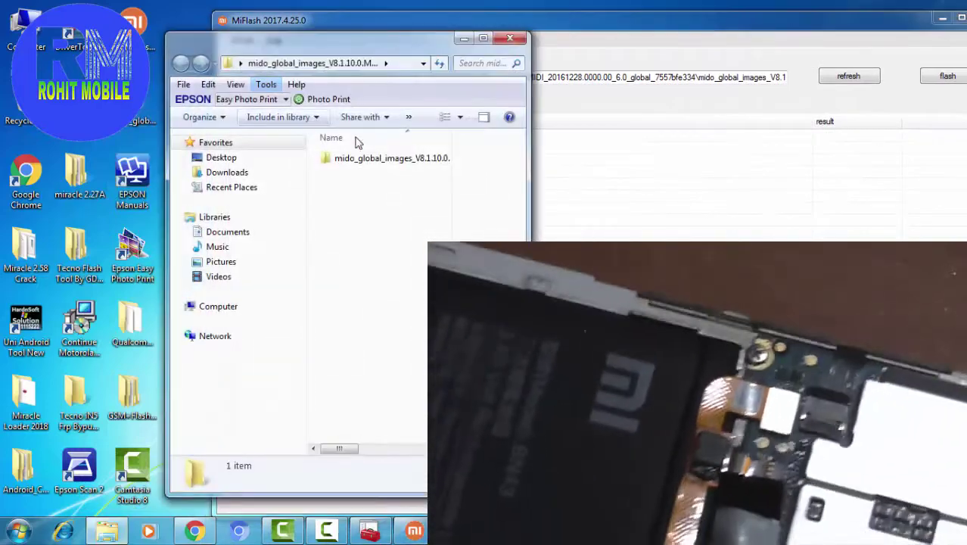
double_click(418, 161)
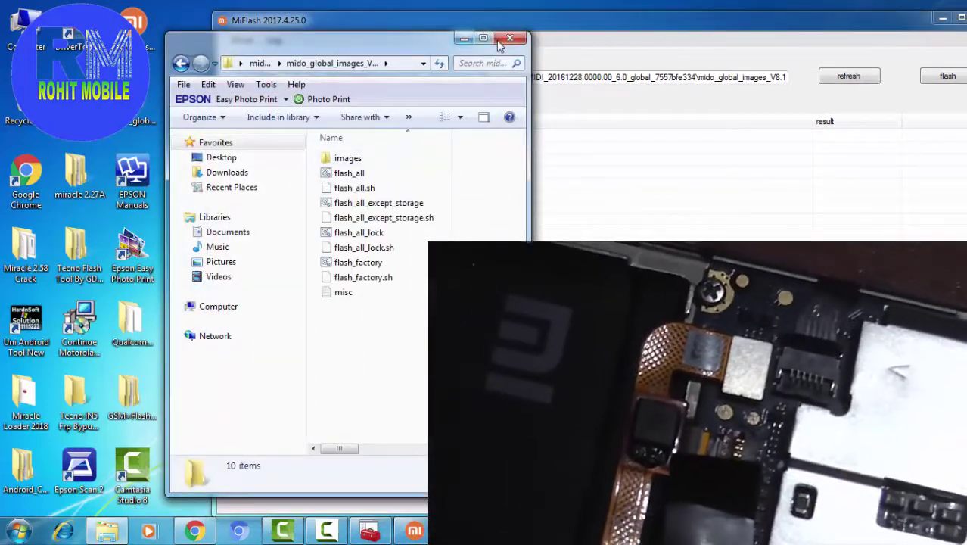
left_click(498, 43)
left_click(159, 125)
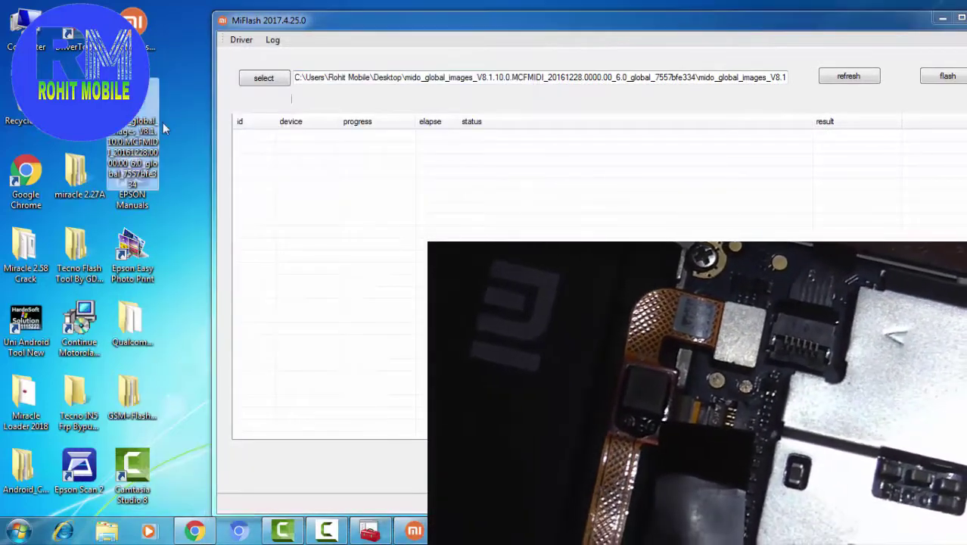
left_click(176, 146)
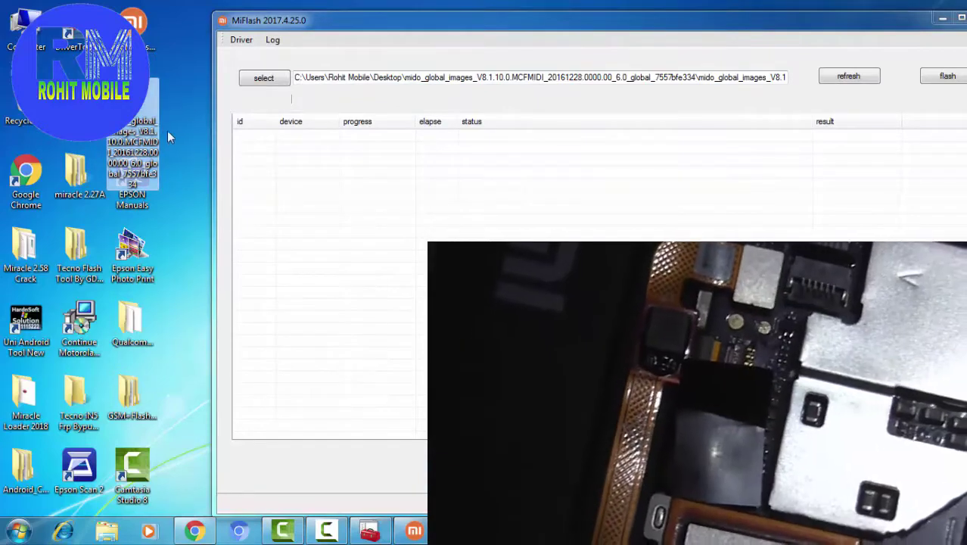
left_click(152, 123)
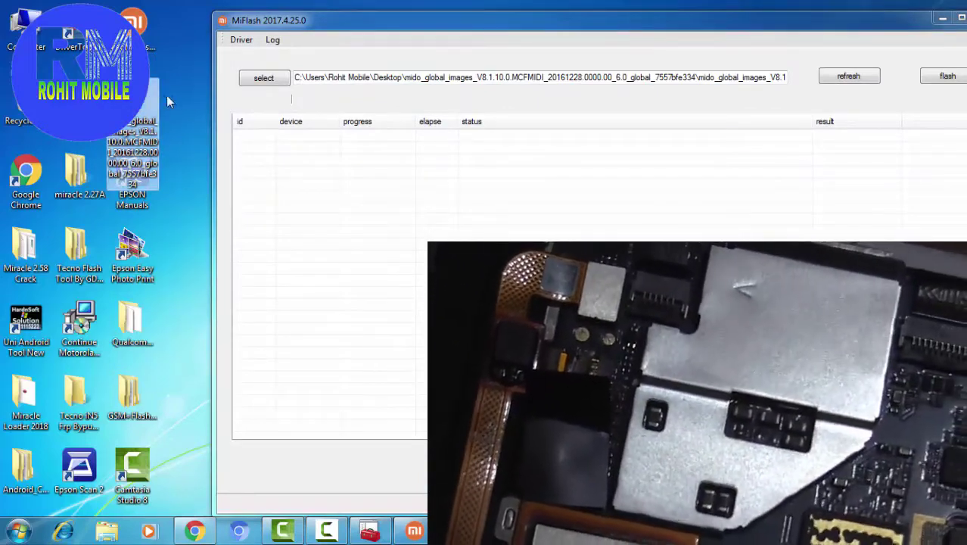
left_click(171, 100)
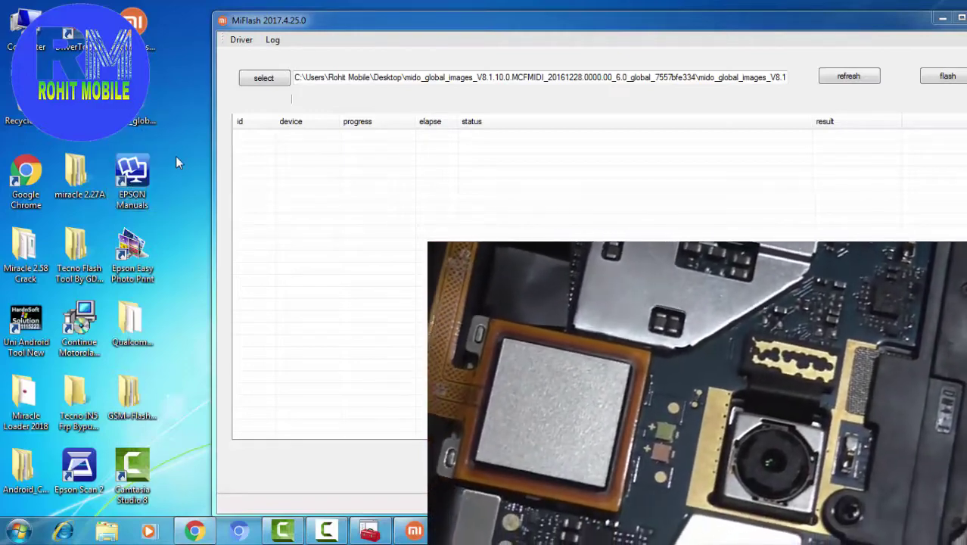
left_click(140, 106)
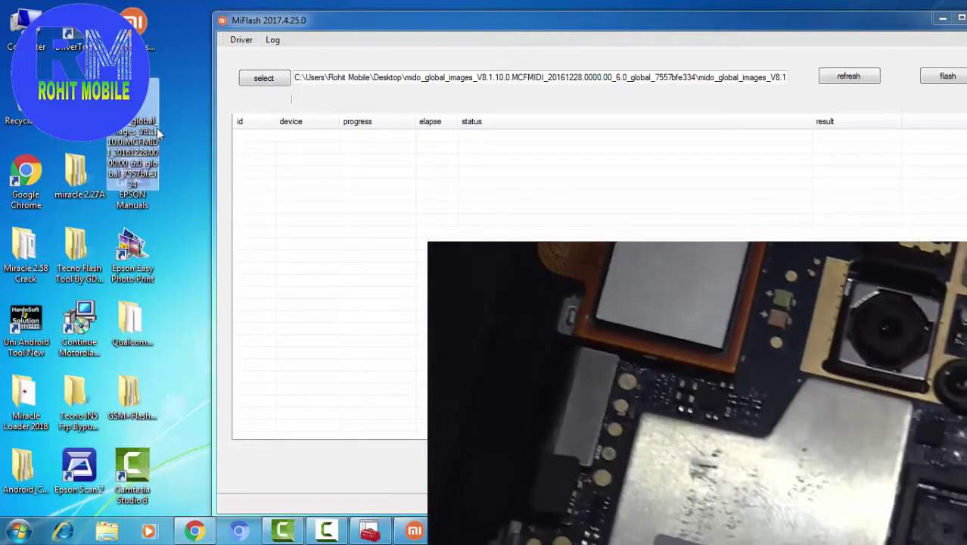
left_click(180, 113)
left_click(152, 119)
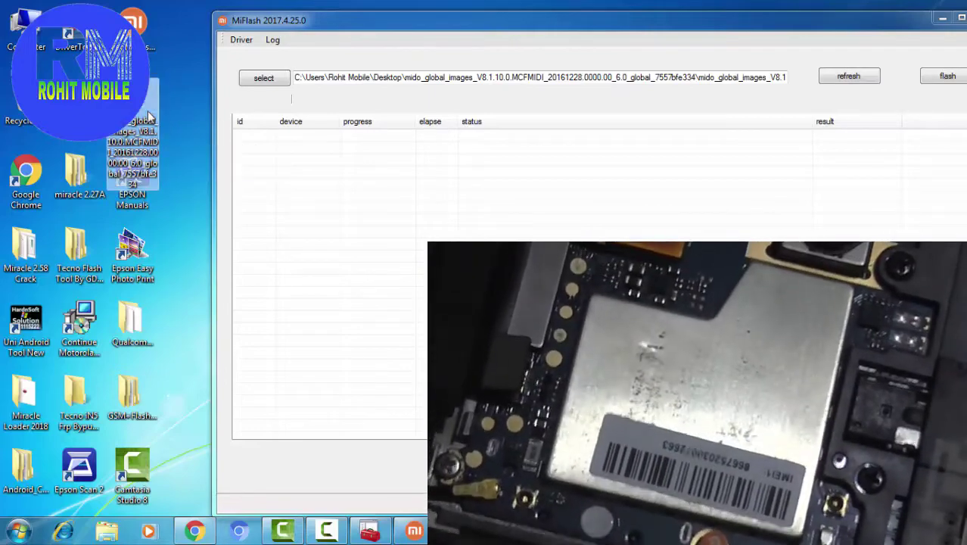
Refresh the MiFlash device list and set the firmware path to the inner mido_global_images_V8.1.10.0 folder on the desktop.
left_click(857, 75)
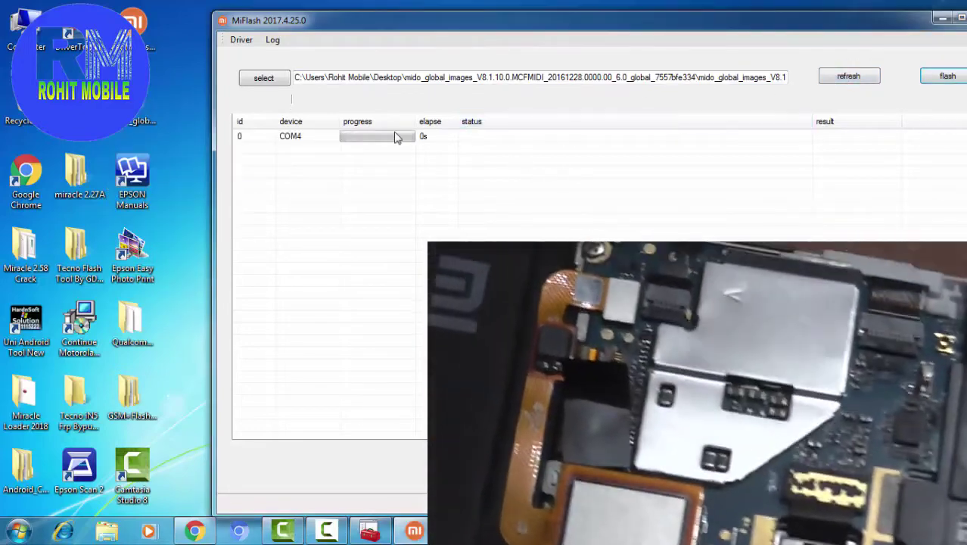
left_click(267, 79)
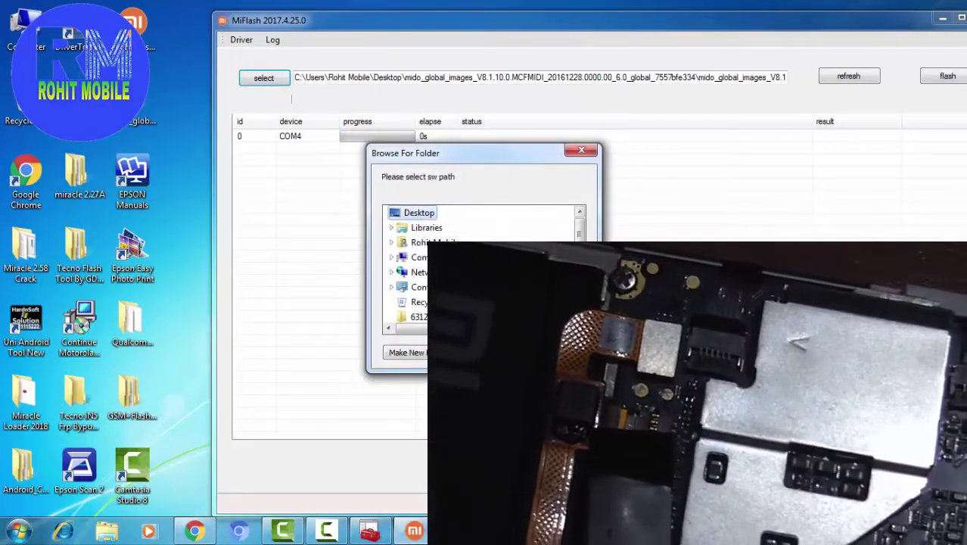
scroll(484, 264, "down", 2)
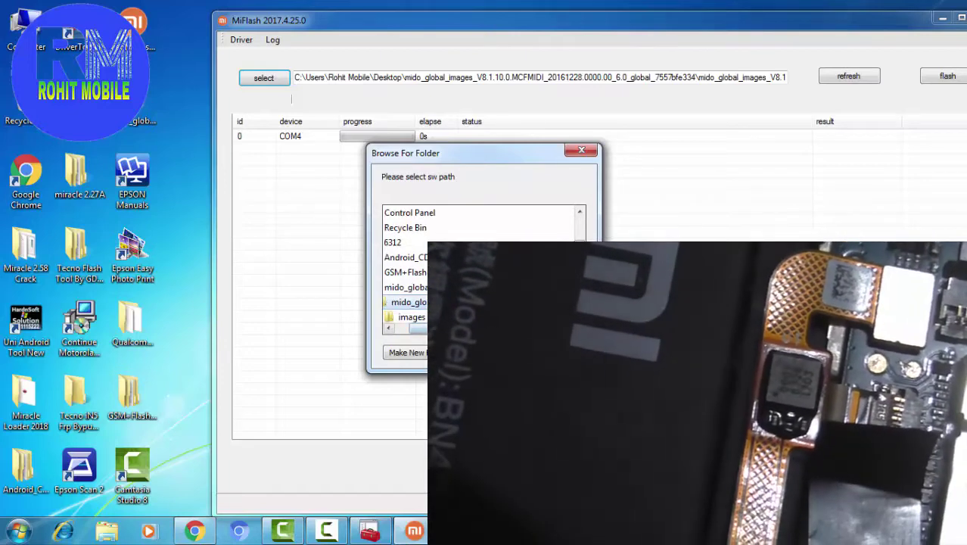
key("Return")
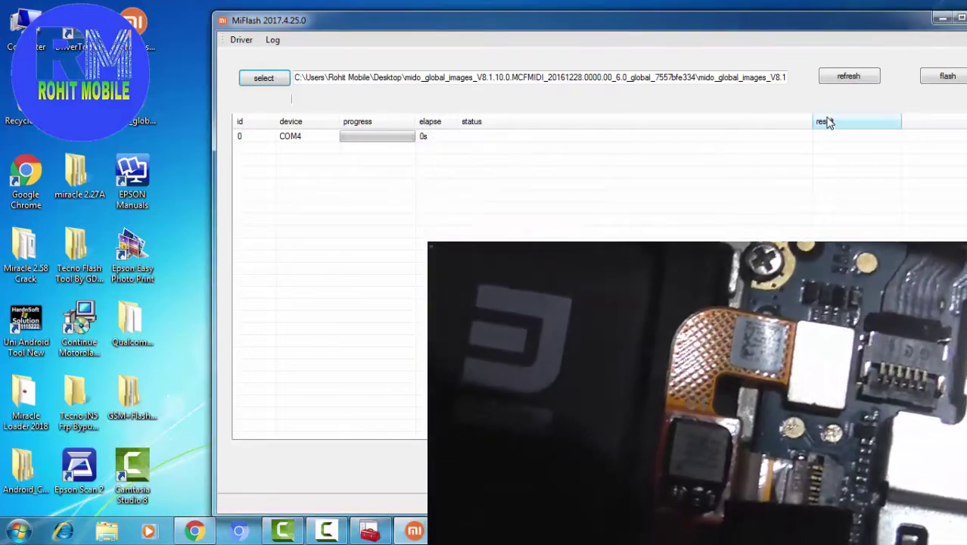
Refresh the device list again, bring the whole MiFlash window into view and start flashing the phone on COM4.
left_click(837, 80)
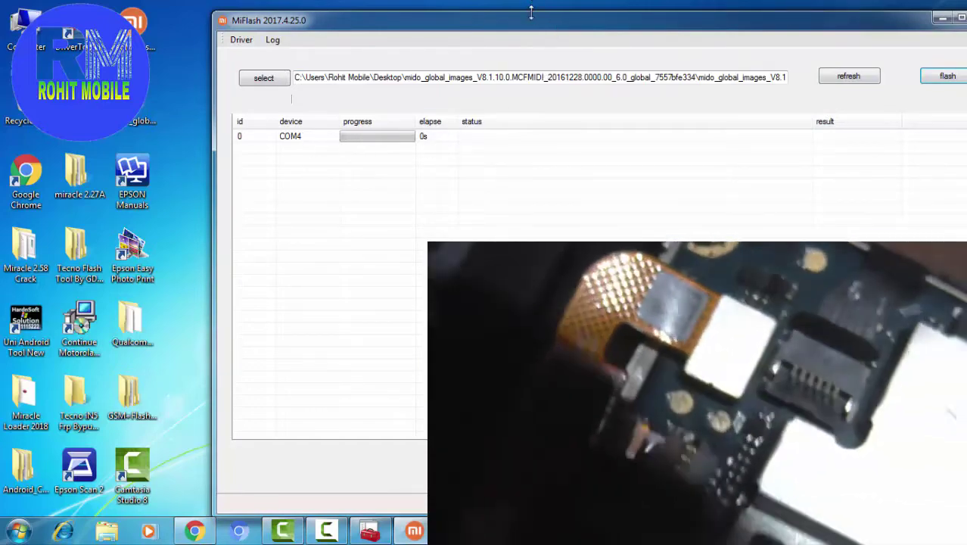
left_click_drag(531, 12, 438, 14)
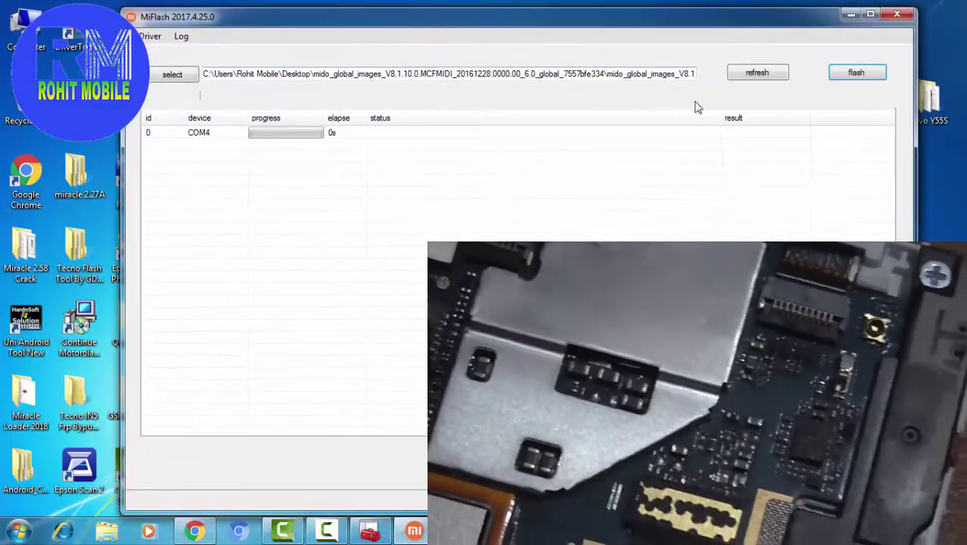
left_click(837, 76)
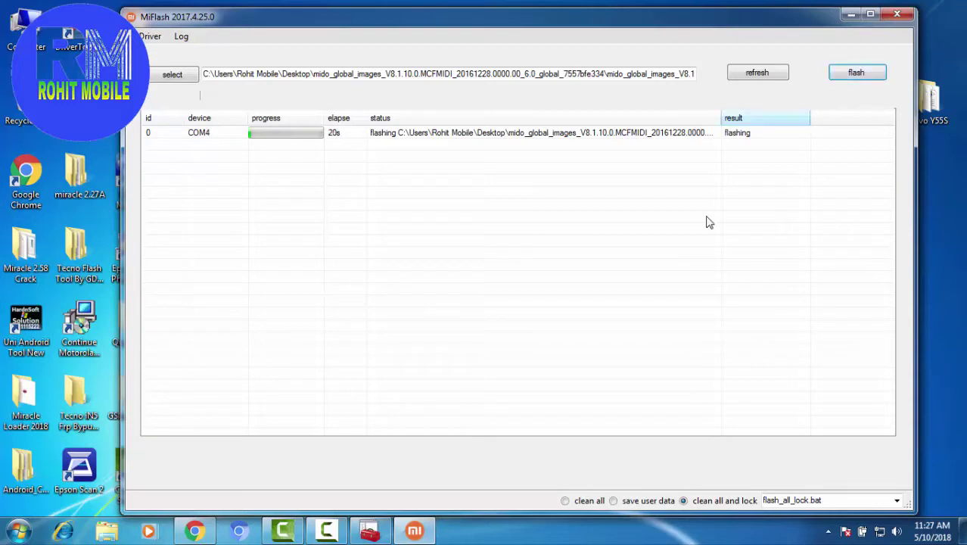
left_click(326, 533)
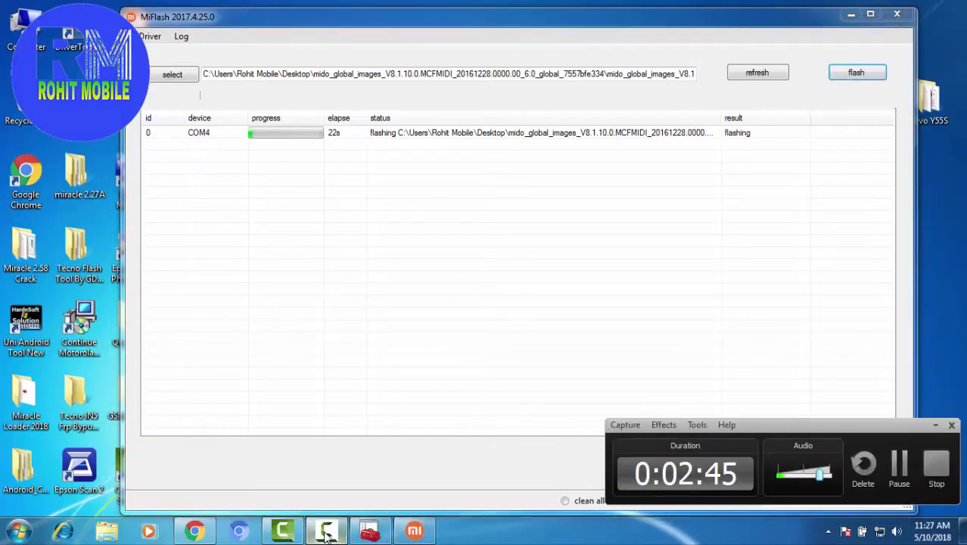
left_click(326, 533)
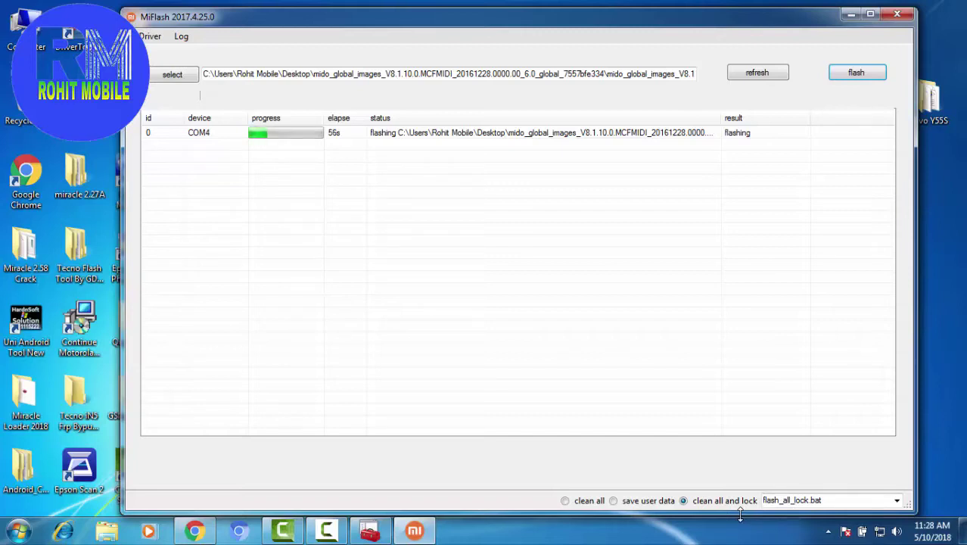
right_click(950, 437)
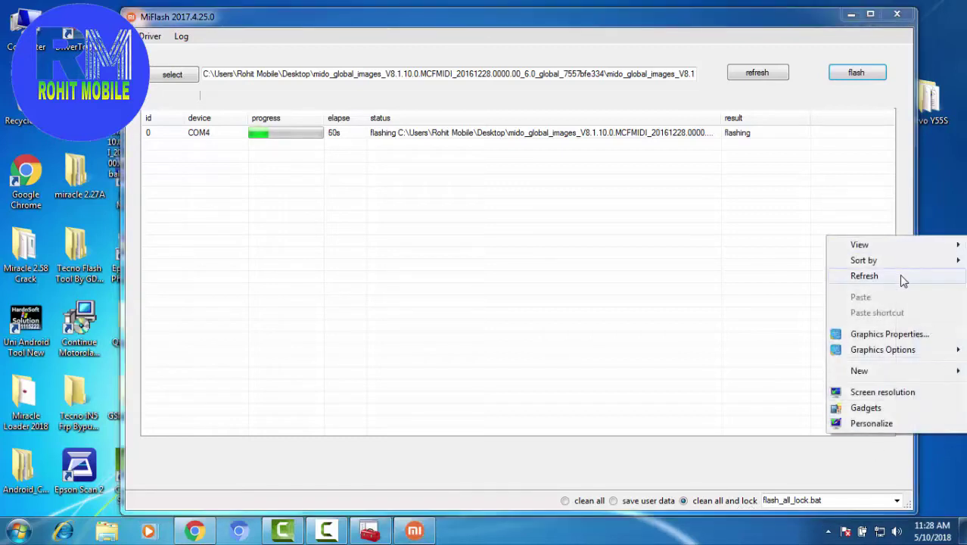
left_click(900, 277)
right_click(928, 210)
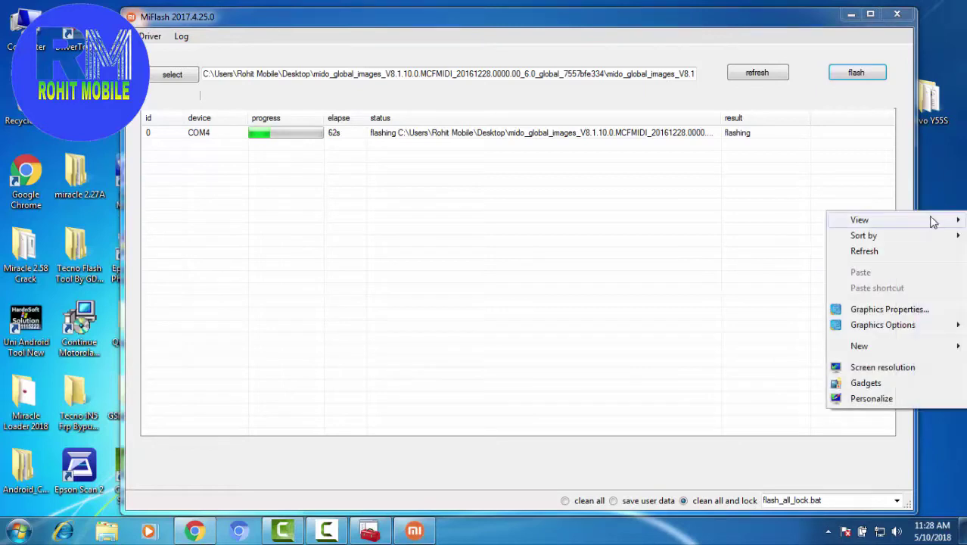
left_click(923, 252)
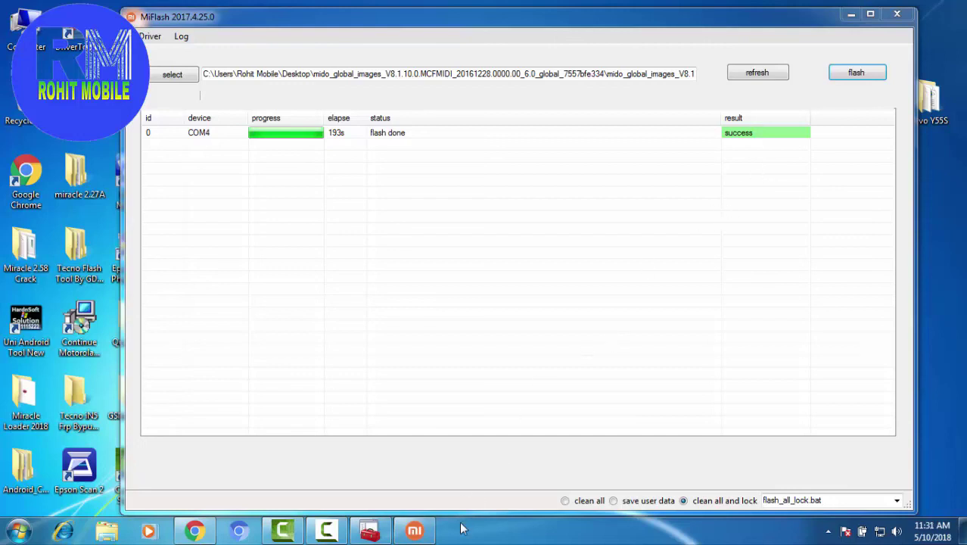
left_click(328, 530)
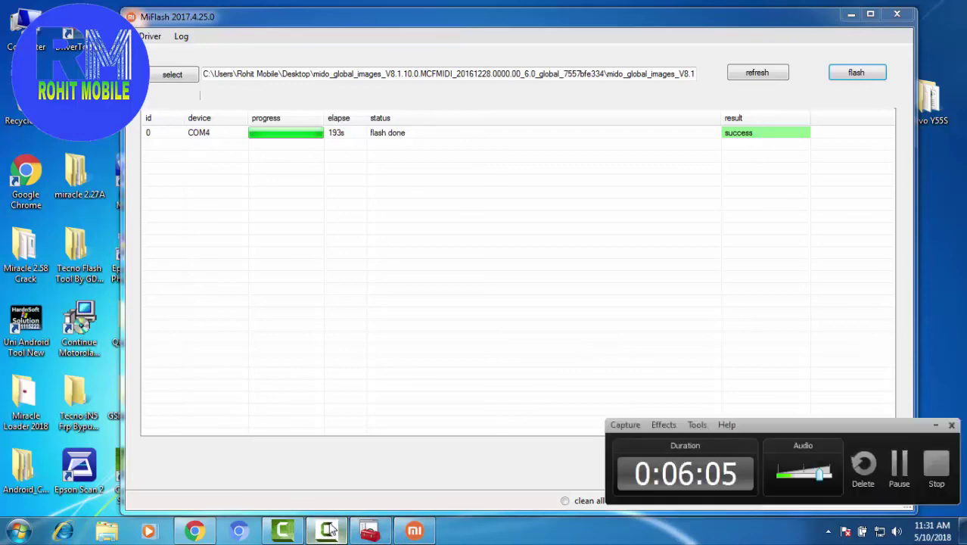